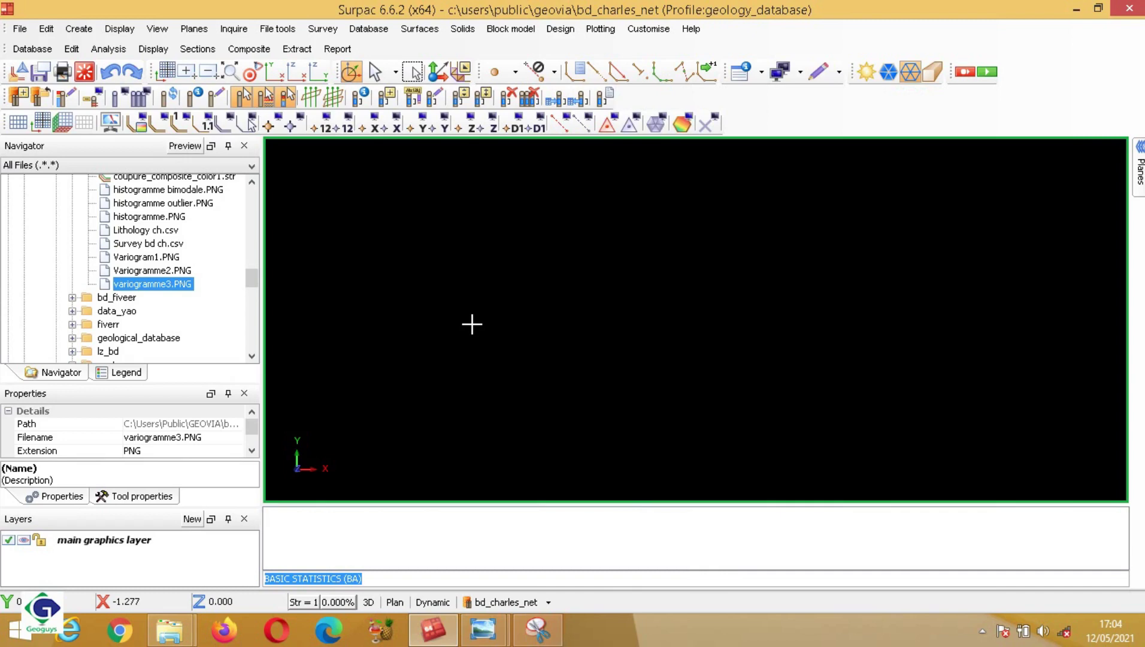
pyautogui.click(378, 33)
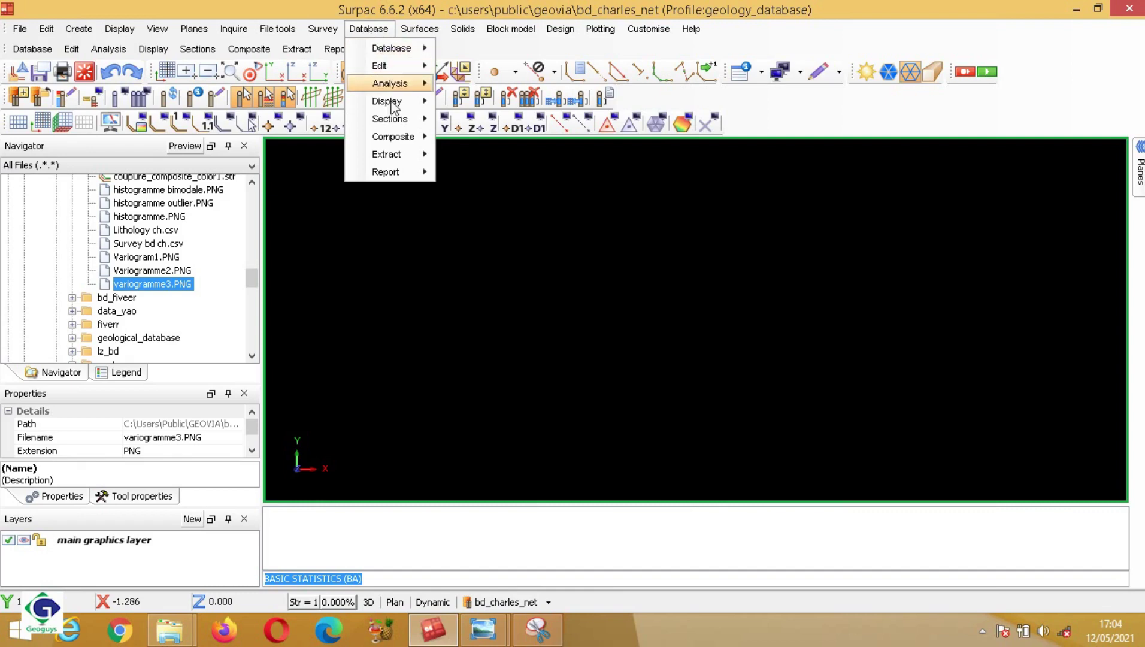
pyautogui.moveTo(404, 87)
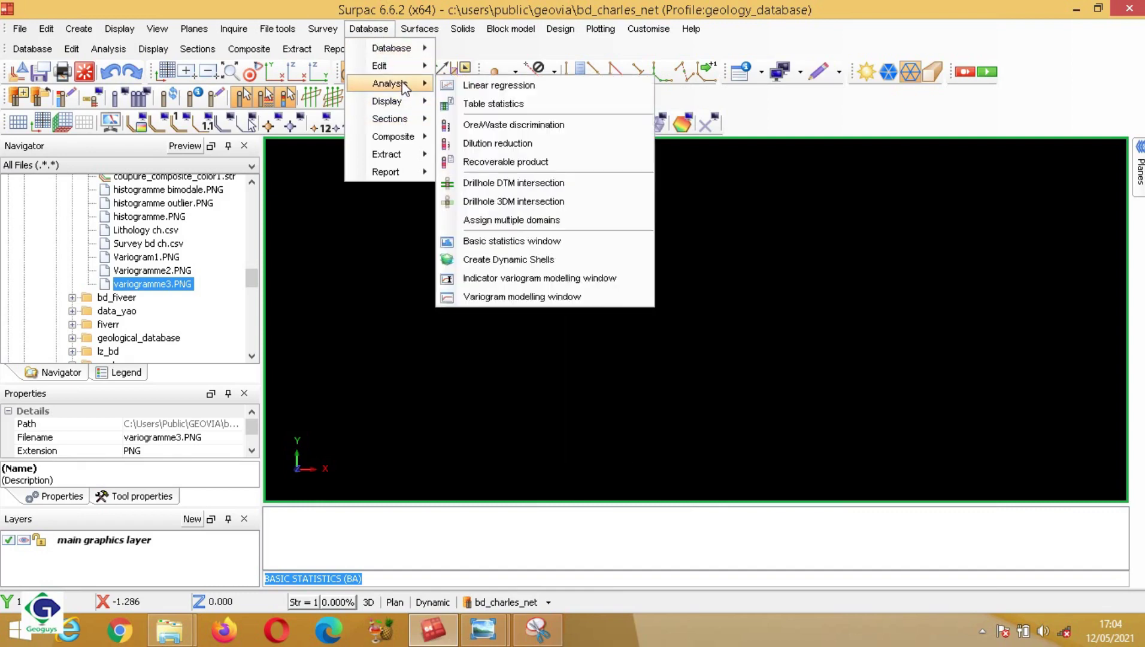
pyautogui.click(522, 297)
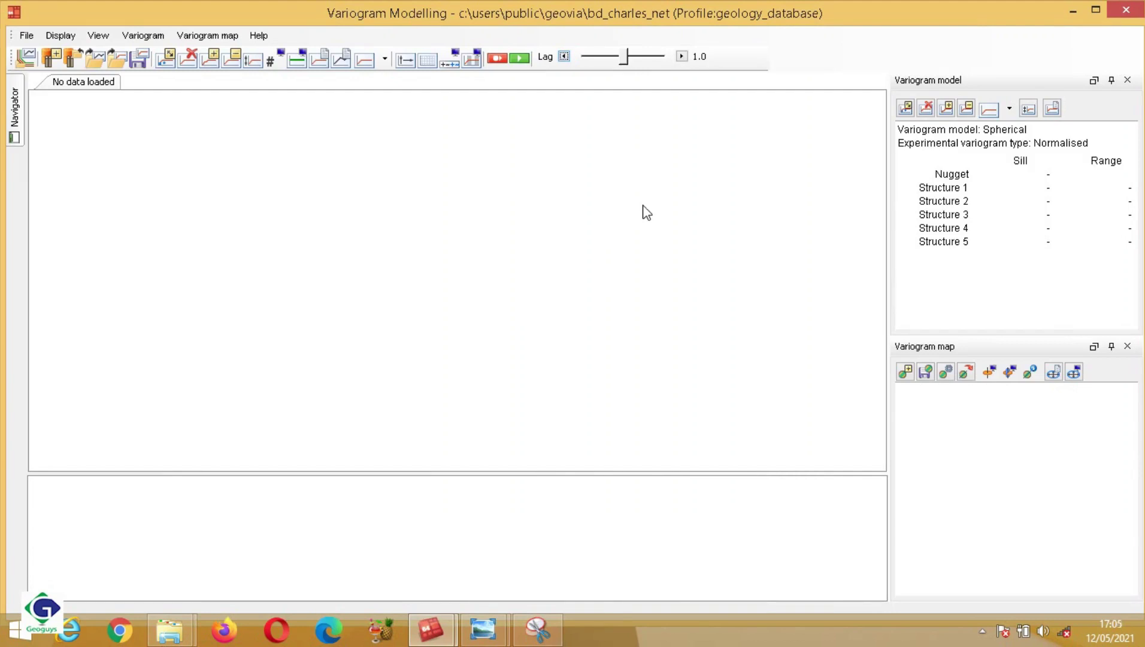
pyautogui.click(1125, 11)
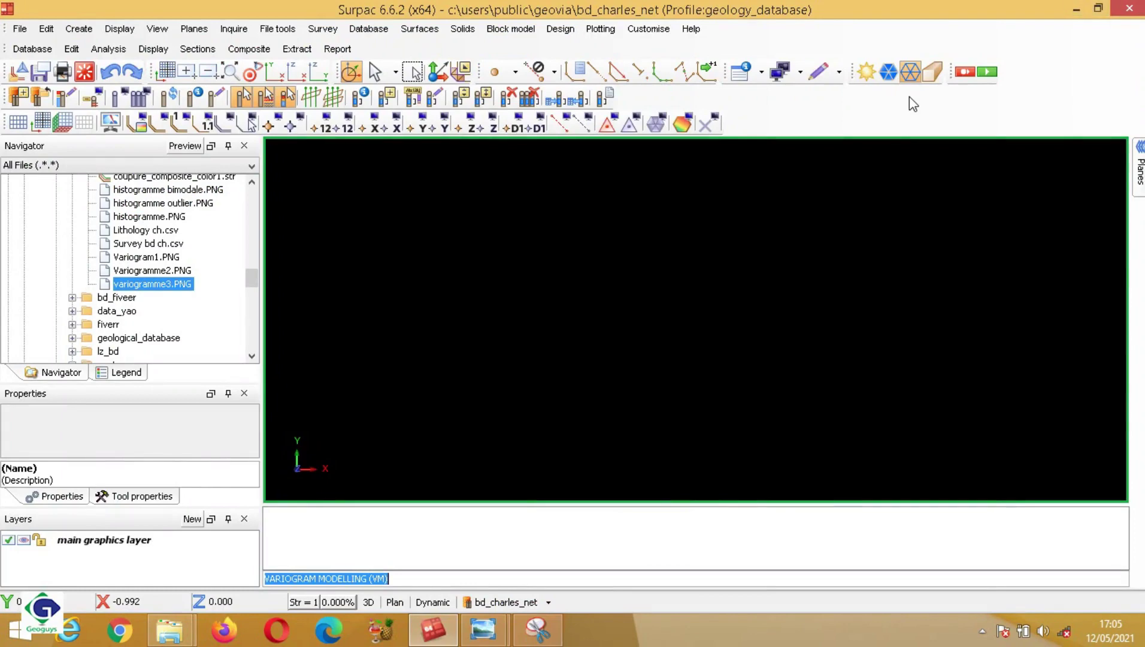
# Step: Open the block model geostatistics tool for variogram modelling
pyautogui.click(509, 35)
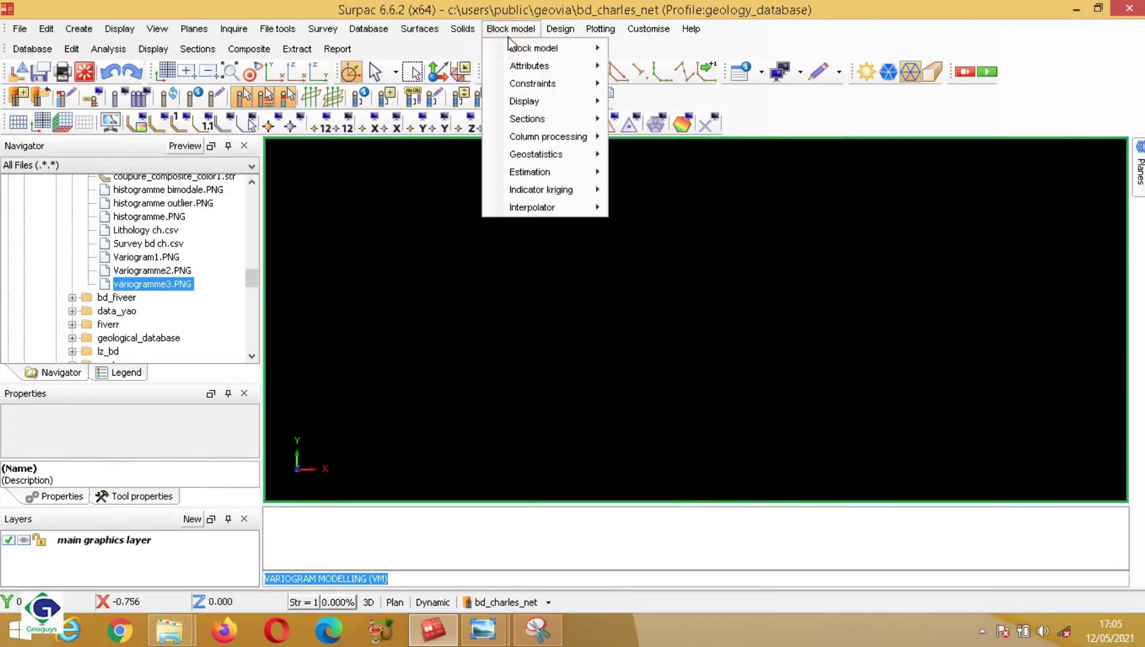
pyautogui.moveTo(568, 154)
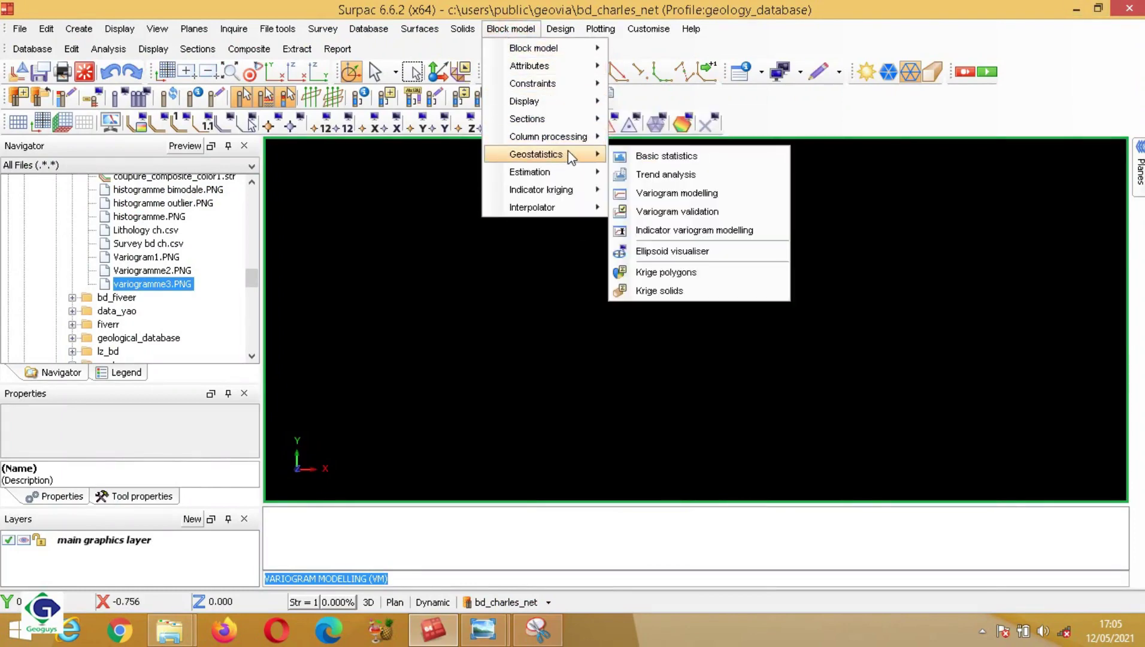
pyautogui.click(683, 198)
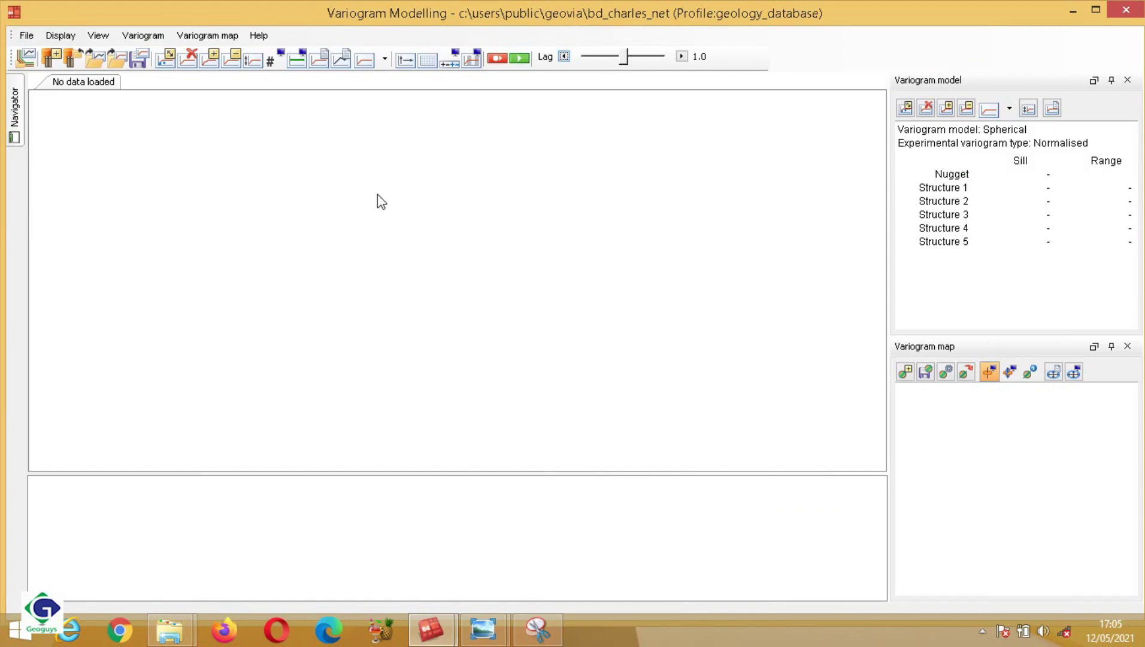
pyautogui.click(25, 36)
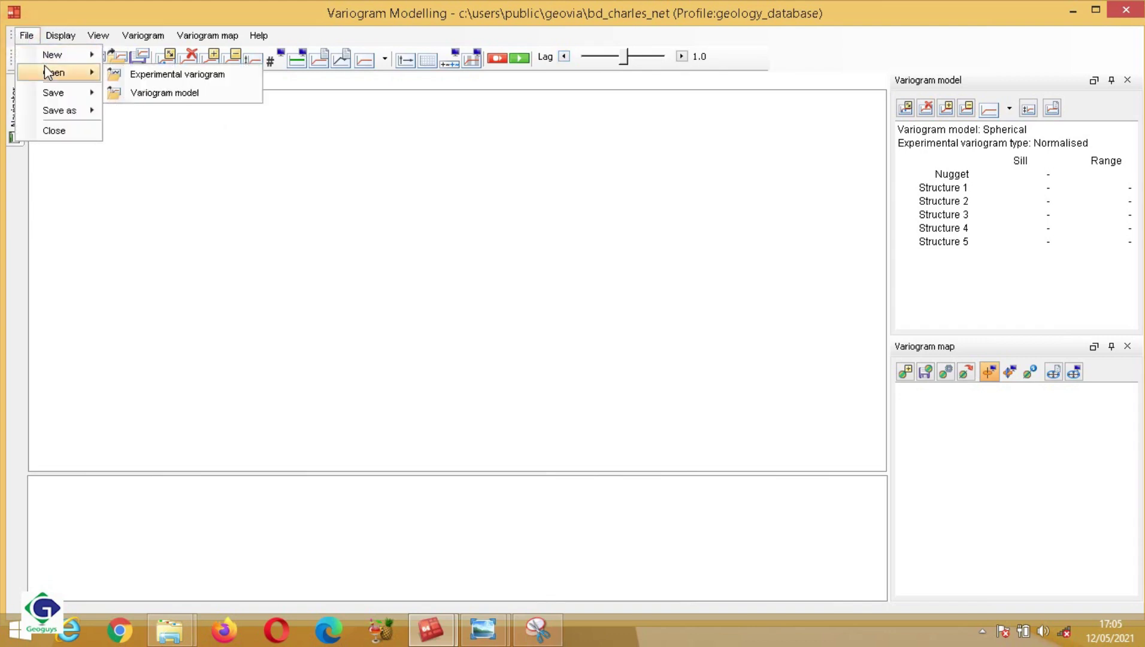
pyautogui.moveTo(52, 60)
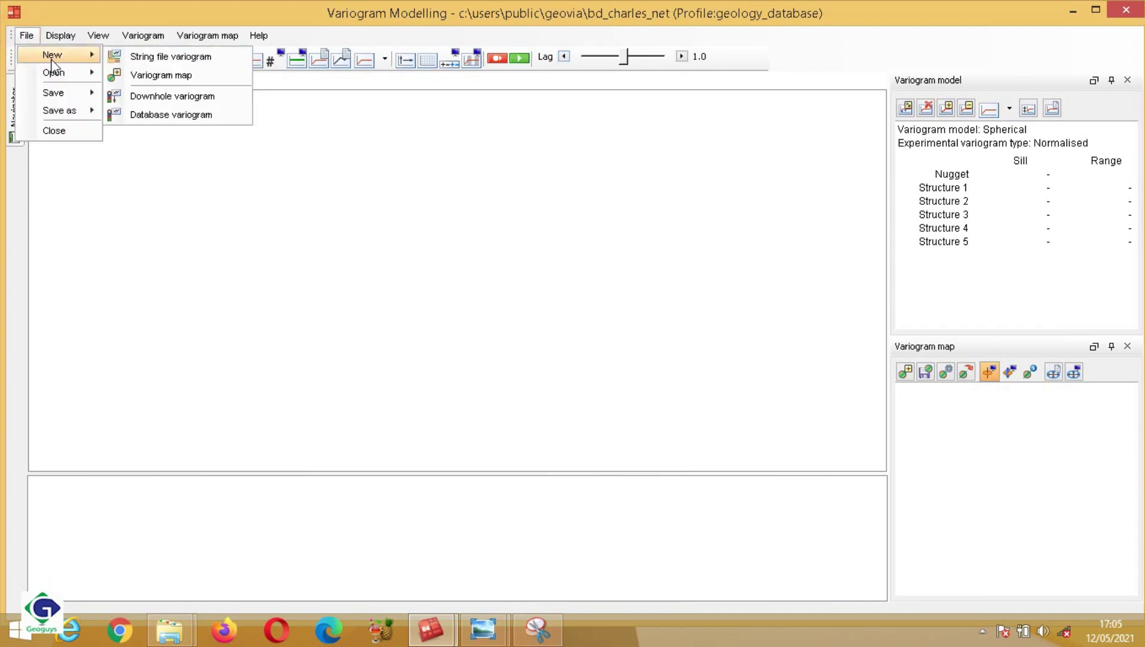
pyautogui.click(138, 60)
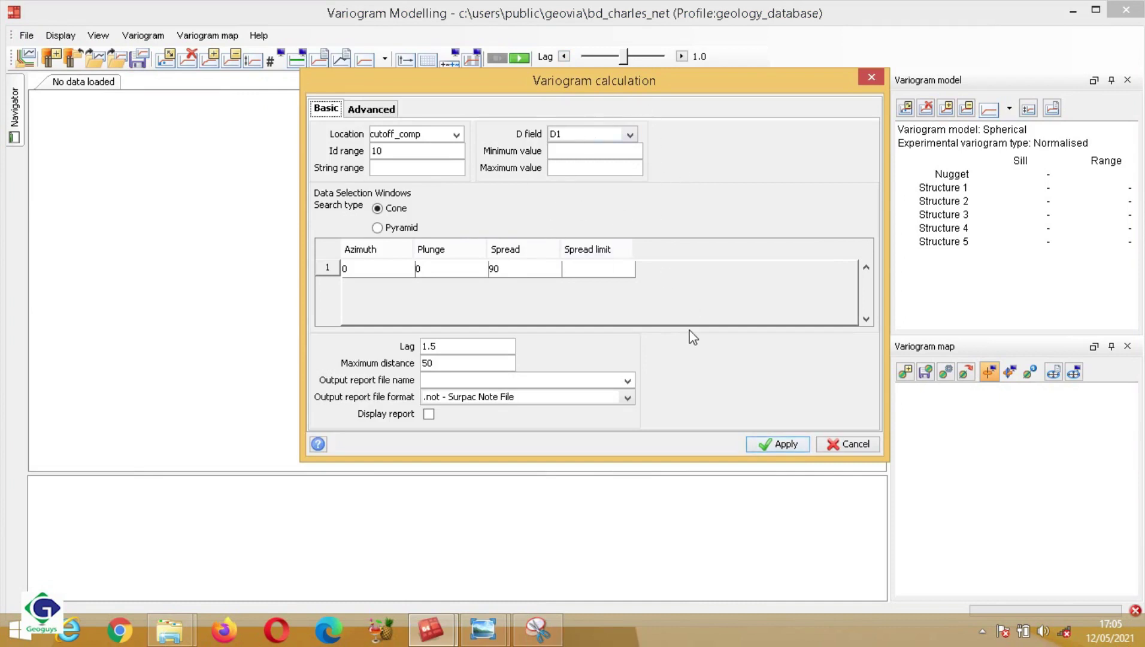
pyautogui.click(872, 78)
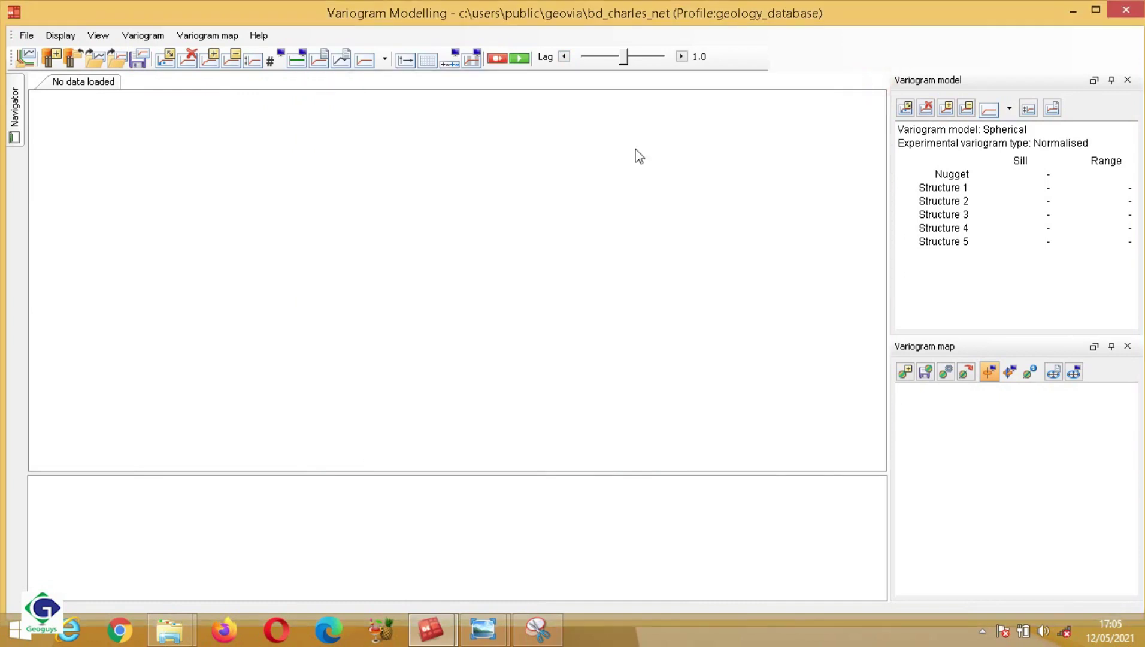
# Step: Start a new string file variogram with coupure_composite1.str as the location and D1 as the D field
pyautogui.click(27, 59)
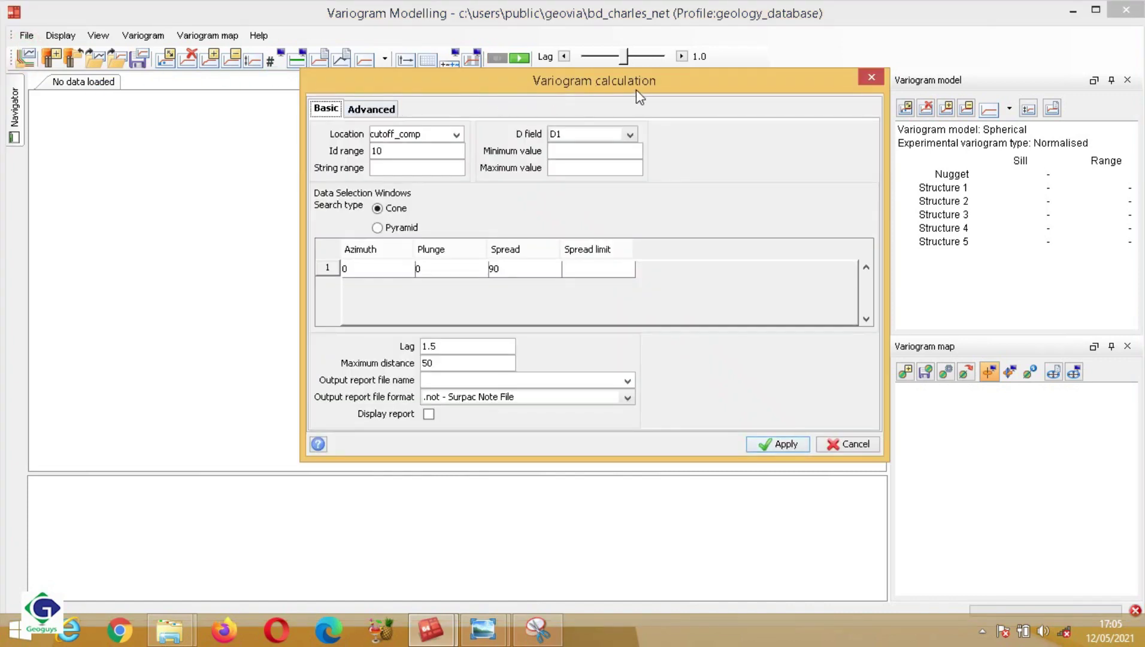
pyautogui.moveTo(636, 80); pyautogui.dragTo(587, 93)
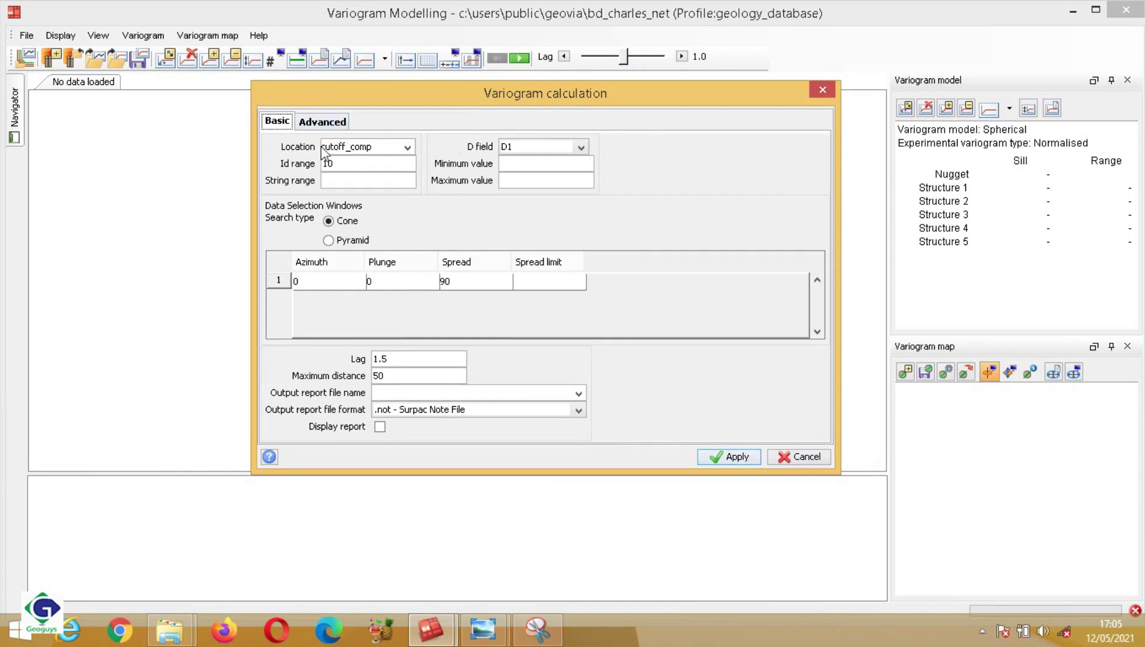
pyautogui.doubleClick(346, 148)
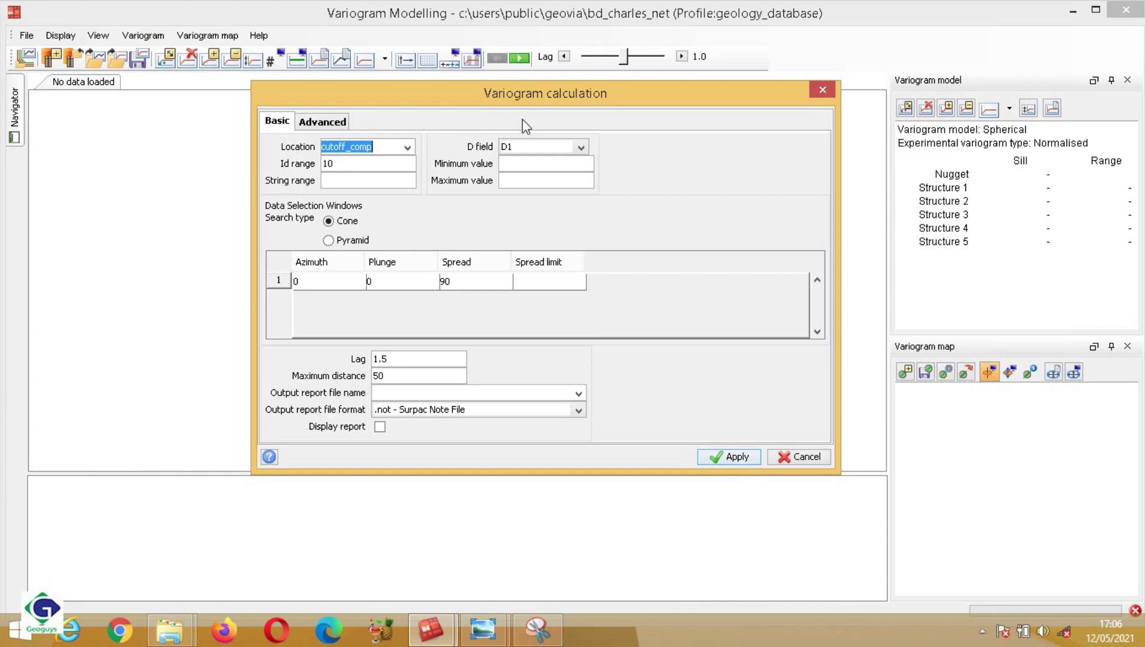
pyautogui.click(407, 148)
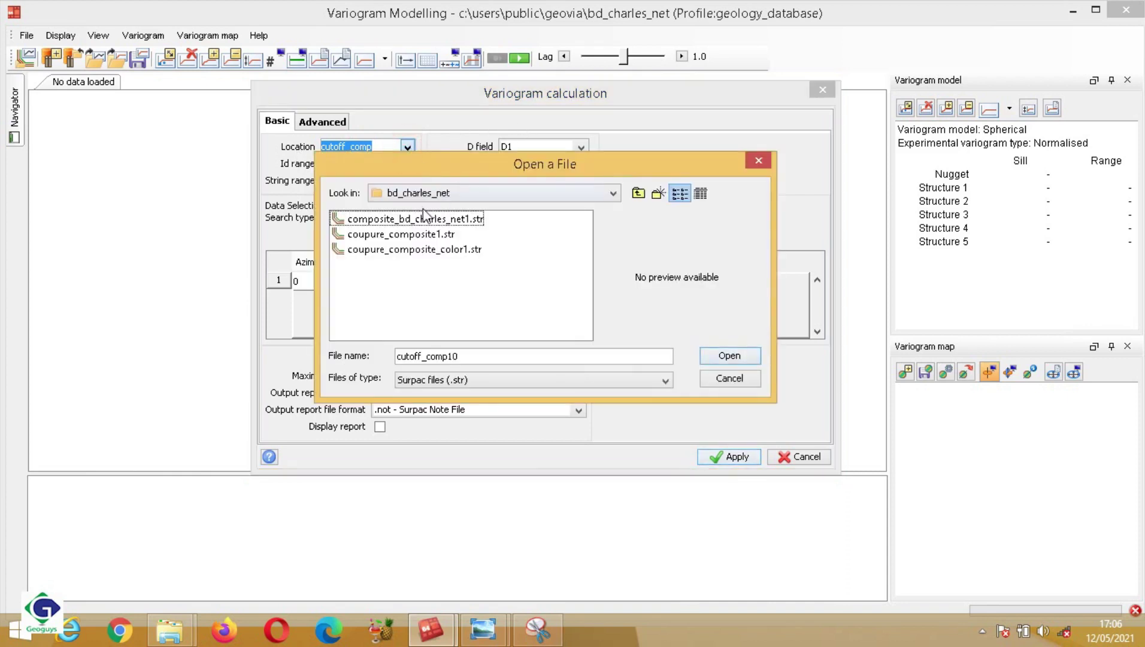
pyautogui.click(400, 235)
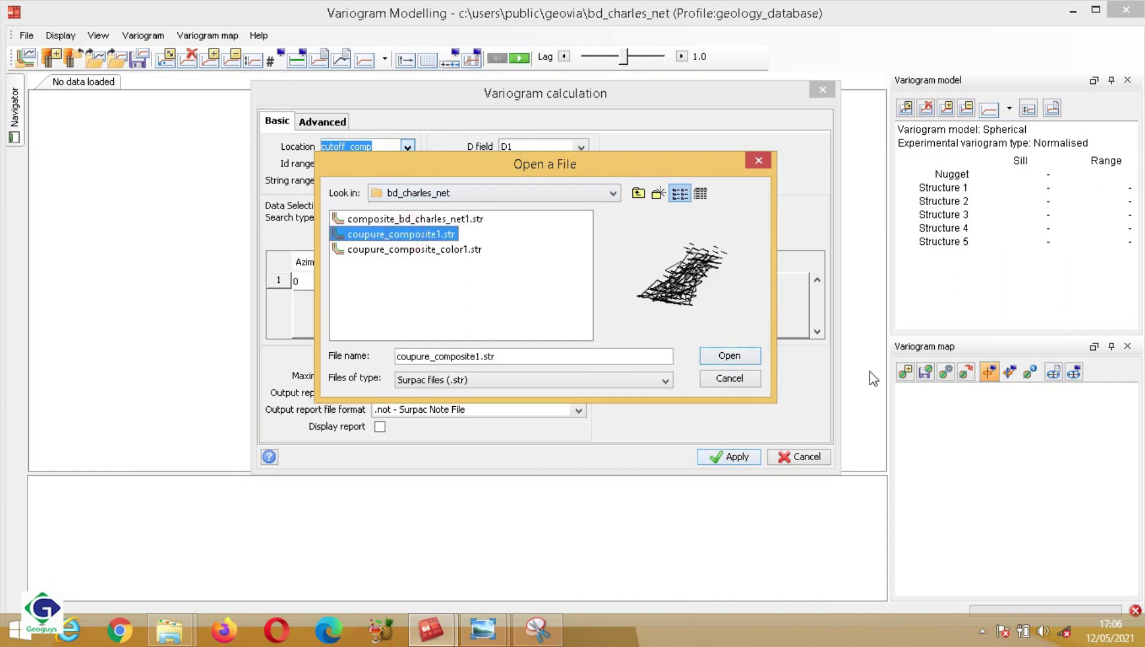
pyautogui.click(757, 357)
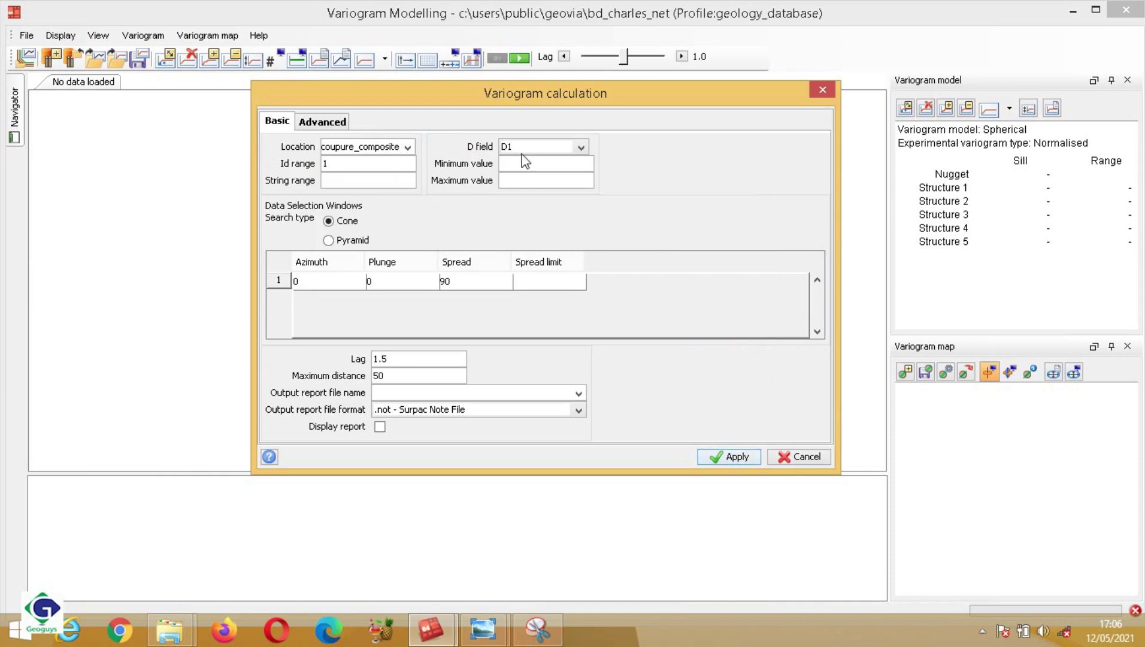
pyautogui.click(579, 147)
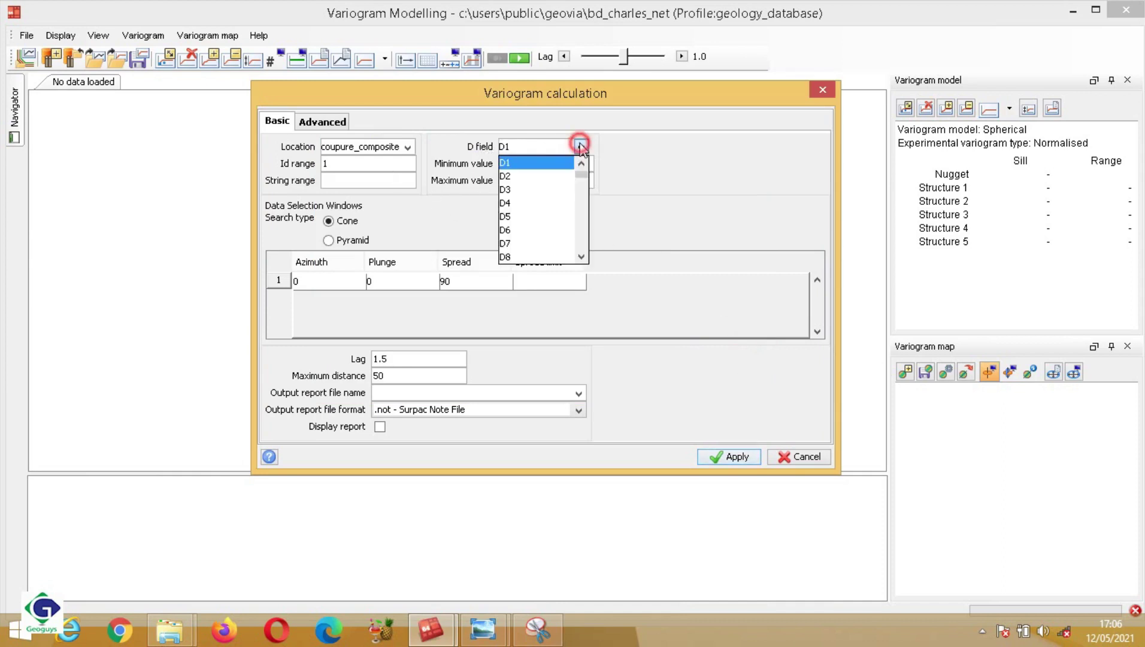
pyautogui.click(533, 163)
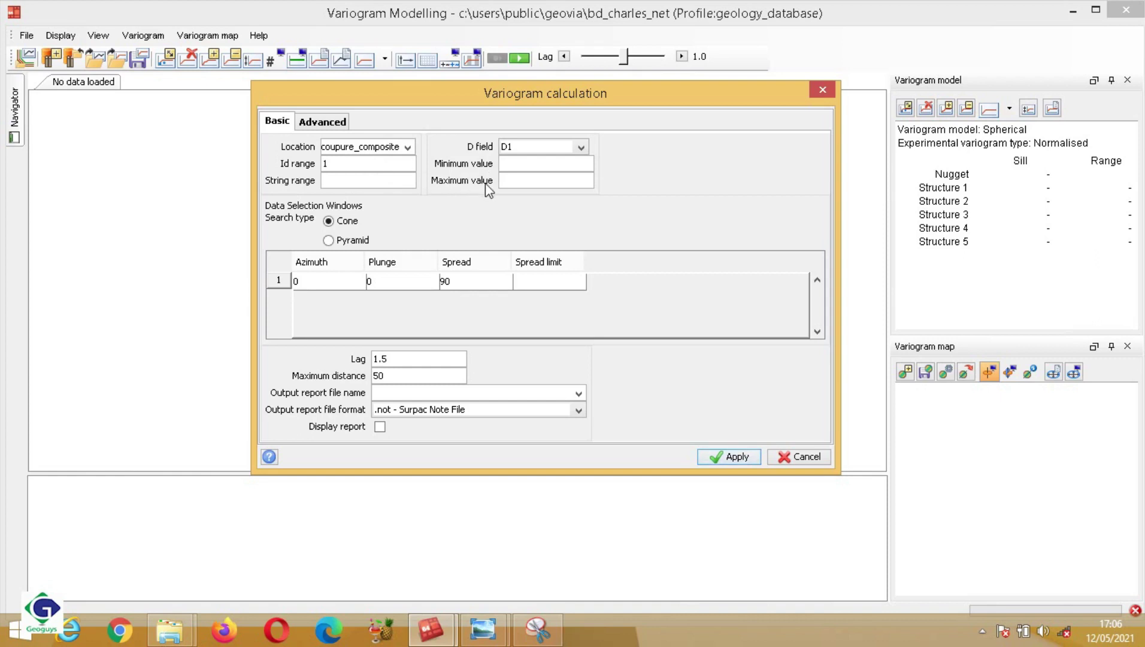
# Step: Review the minimum and maximum value limits for the D field
pyautogui.click(517, 167)
pyautogui.click(512, 176)
pyautogui.click(503, 165)
pyautogui.click(507, 180)
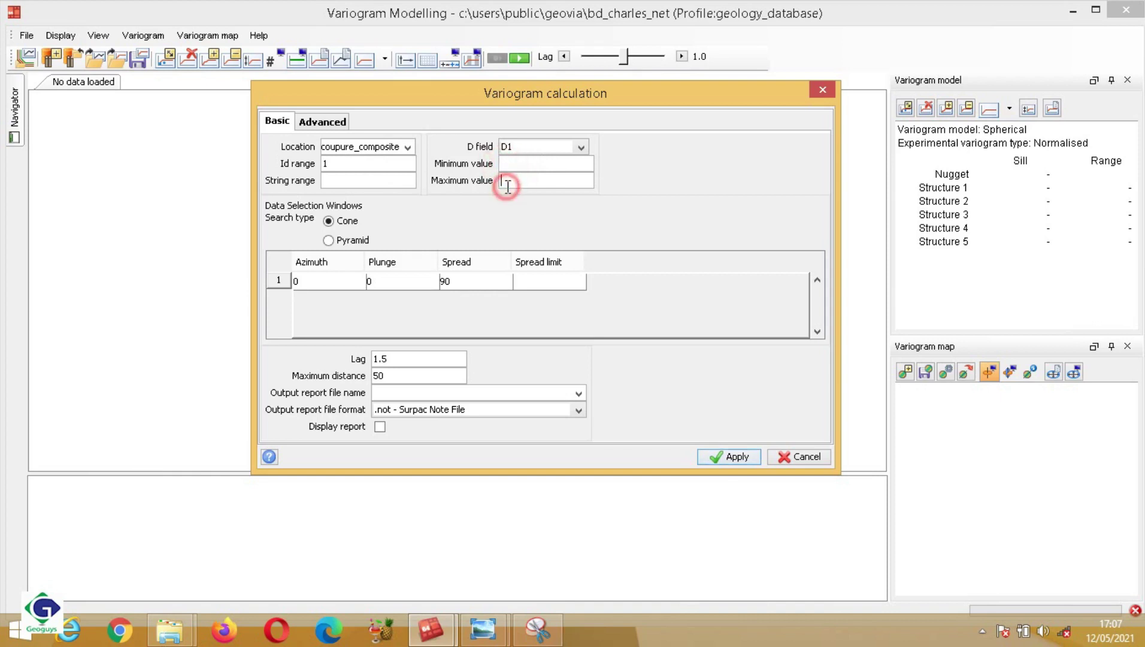
pyautogui.click(503, 166)
pyautogui.click(503, 180)
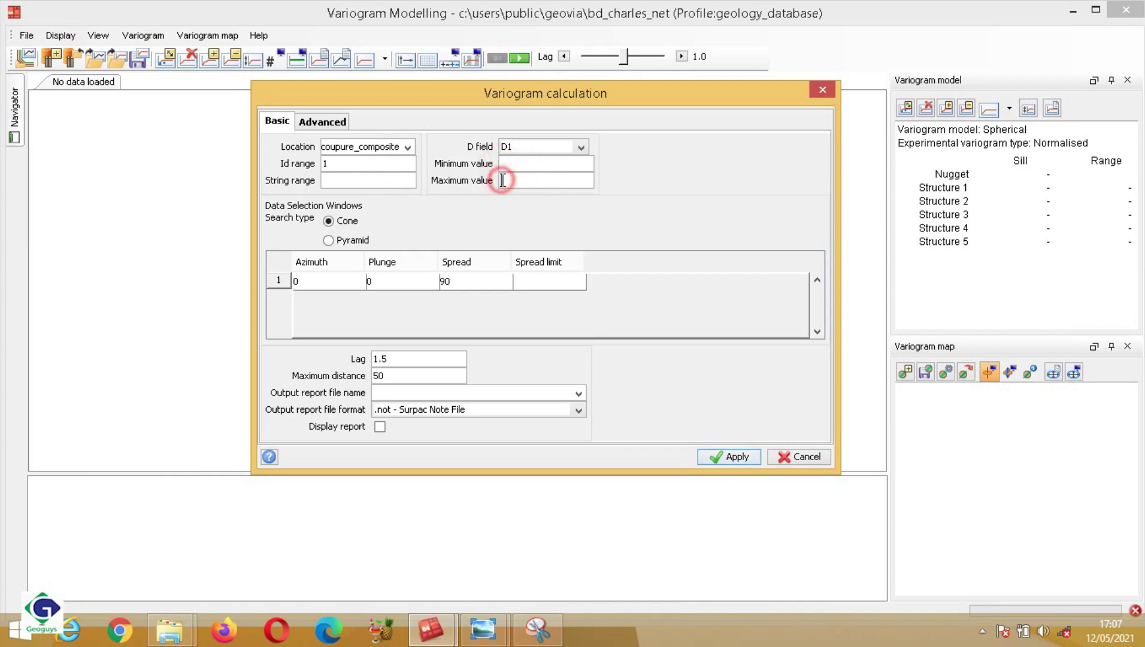
pyautogui.click(503, 163)
pyautogui.click(509, 181)
pyautogui.click(526, 163)
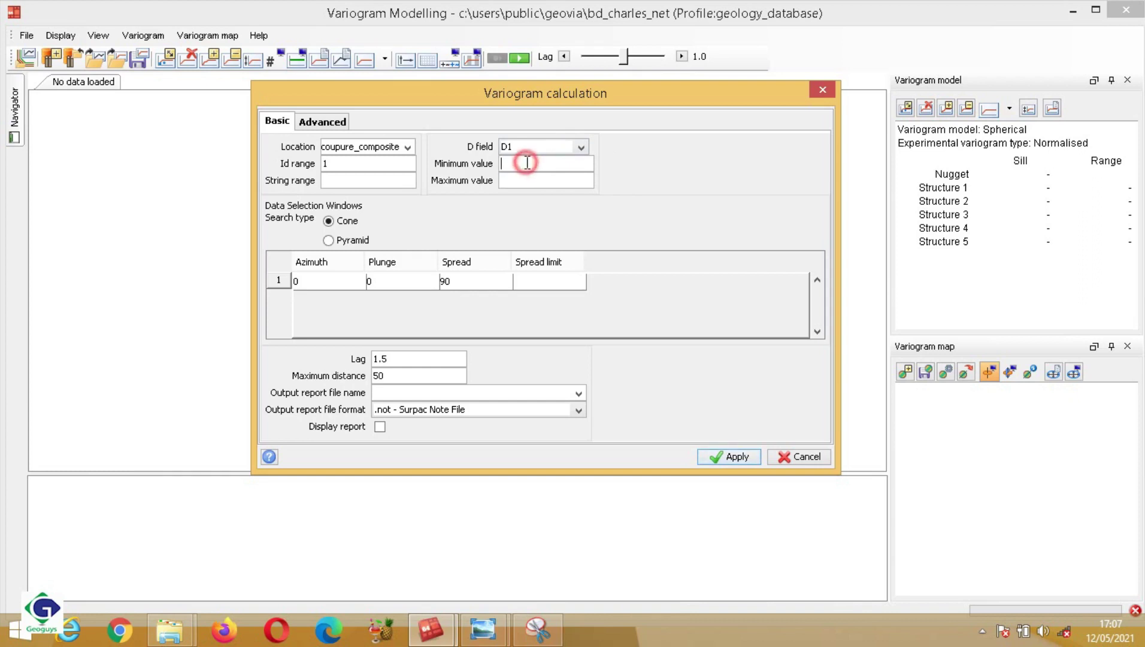
pyautogui.click(524, 179)
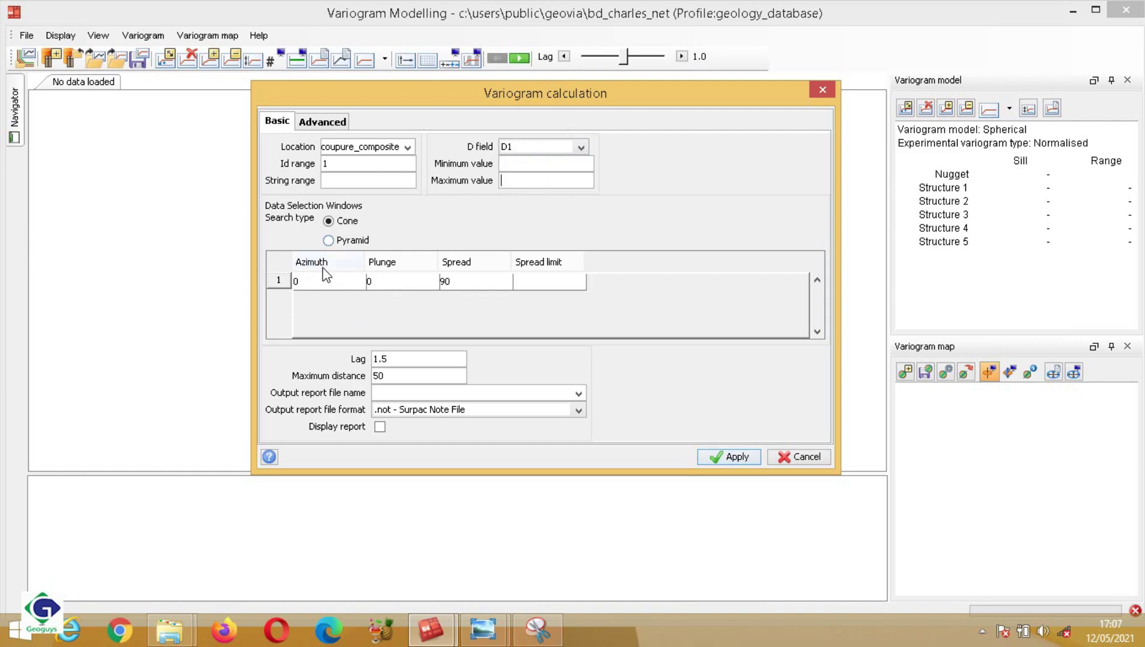
# Step: Review the azimuth, plunge, spread and spread limit settings, along with the lag and maximum distance
pyautogui.click(390, 265)
pyautogui.click(460, 264)
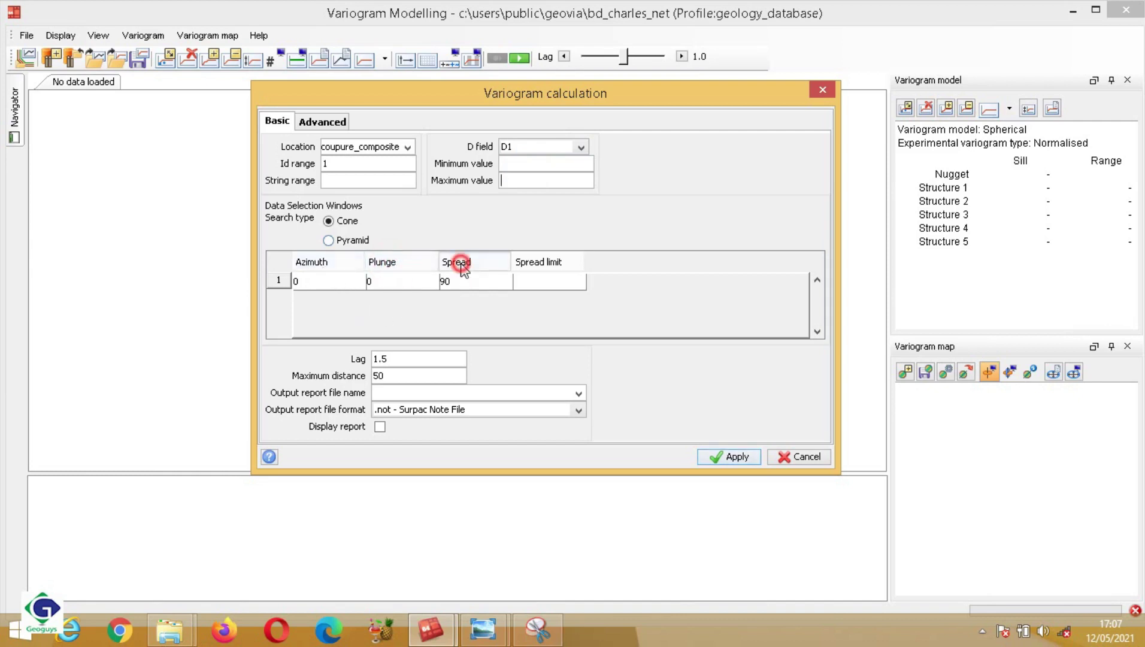
pyautogui.click(543, 266)
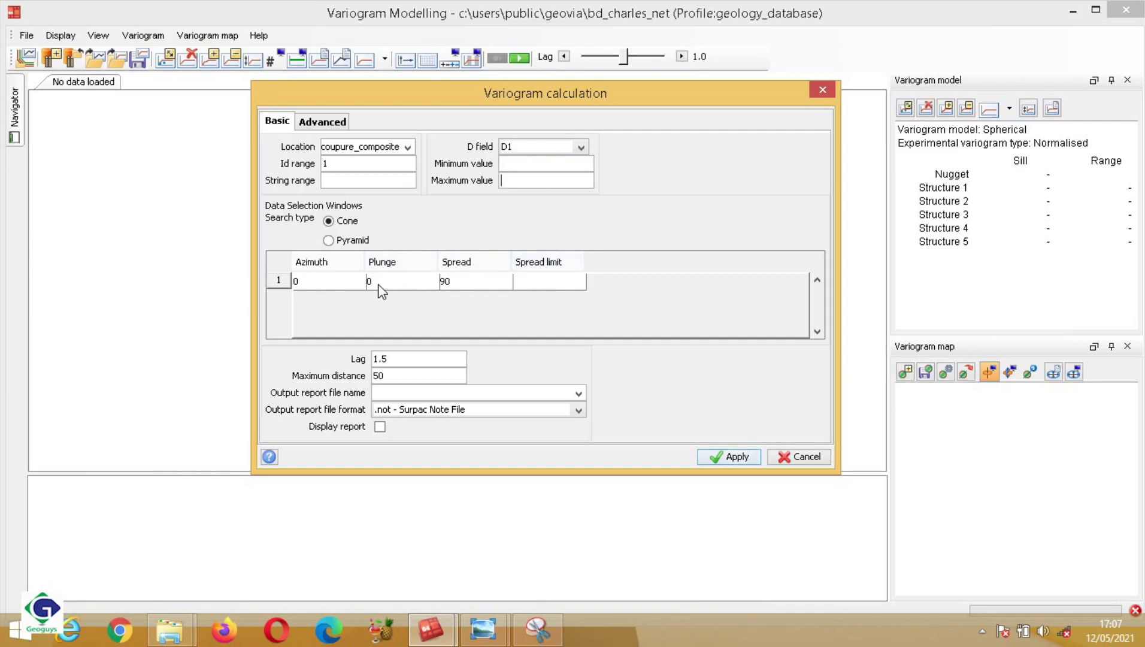
pyautogui.click(334, 282)
pyautogui.click(334, 279)
pyautogui.click(378, 282)
pyautogui.click(472, 287)
pyautogui.click(471, 286)
pyautogui.click(428, 361)
pyautogui.click(392, 375)
pyautogui.click(393, 375)
# Step: Name the output report file variogram_or_report and run the variogram calculation
pyautogui.click(392, 394)
pyautogui.write('variogram_or_reort')
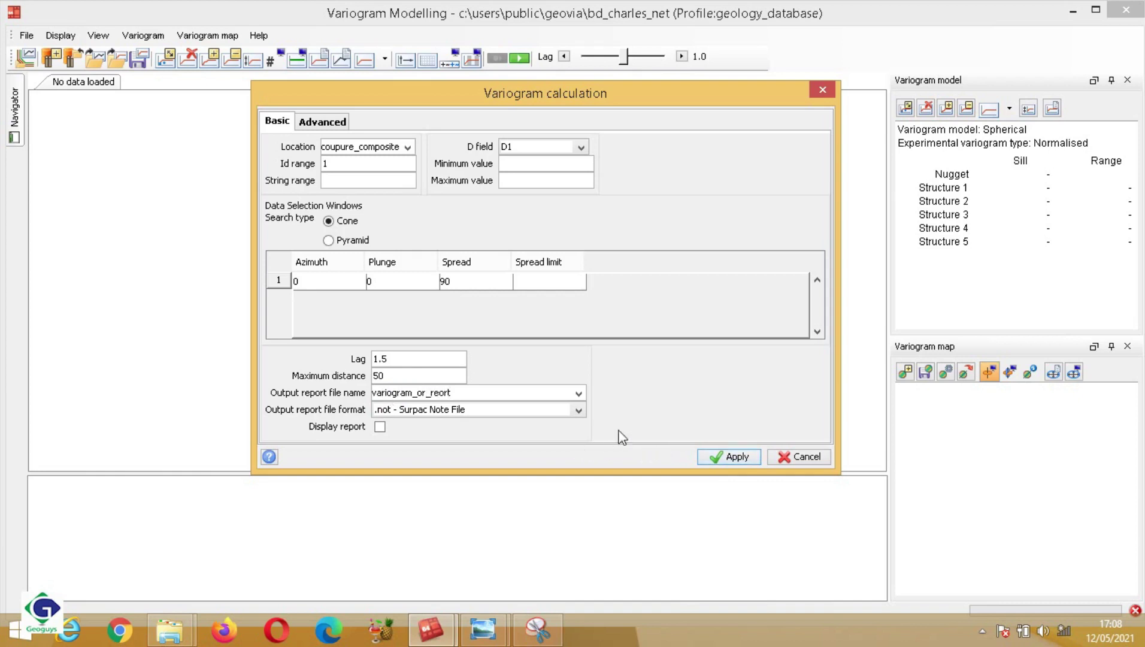
pyautogui.click(443, 392)
pyautogui.write('p')
pyautogui.click(735, 458)
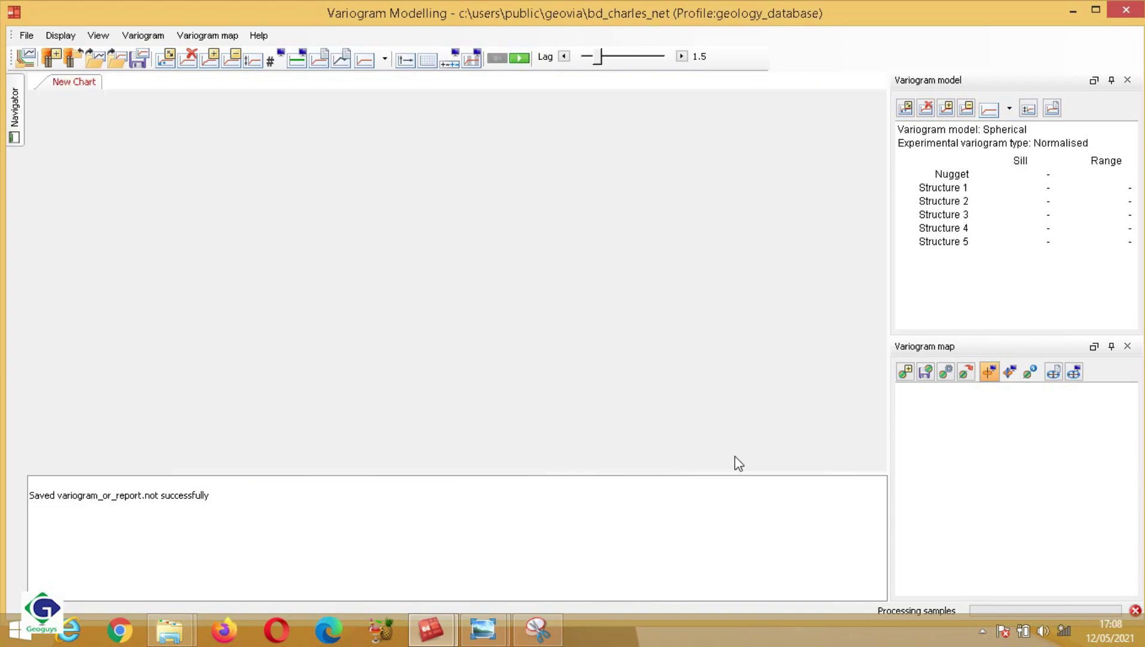